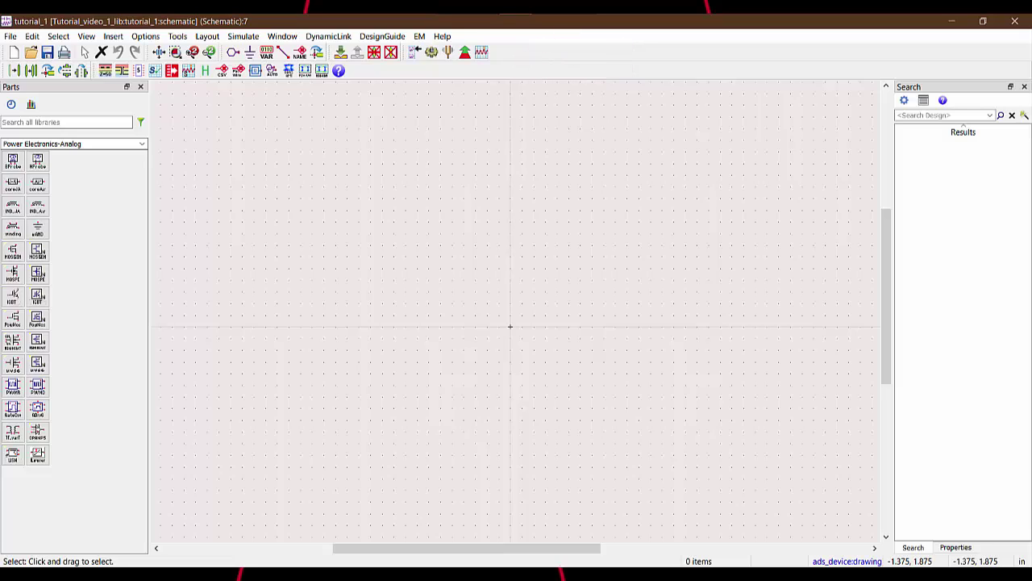
Hide the Basic file-and-undo toolbar in the tutorial_1 schematic, then reopen the toolbar list
right_click(544, 56)
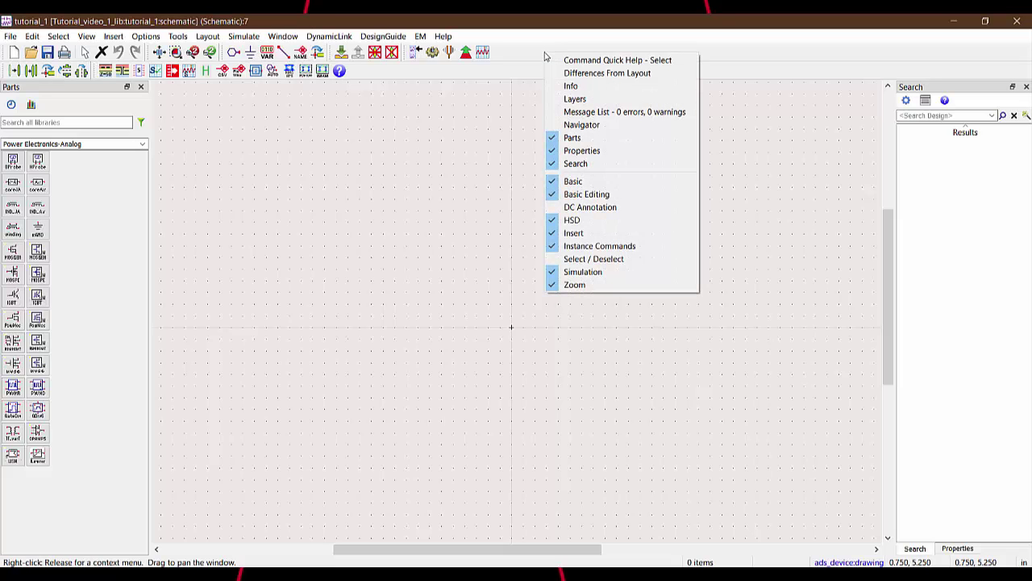
click(567, 181)
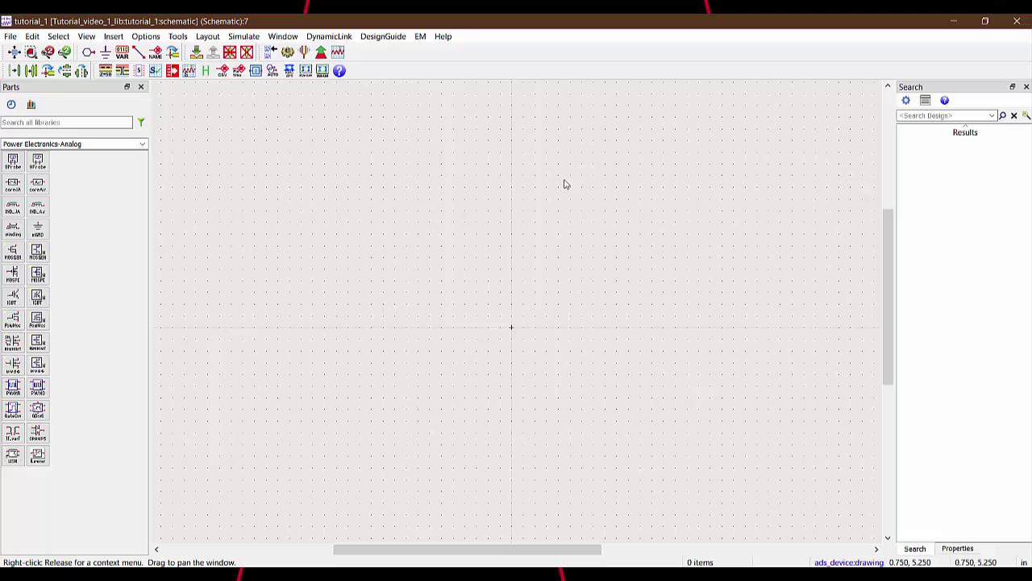
right_click(546, 56)
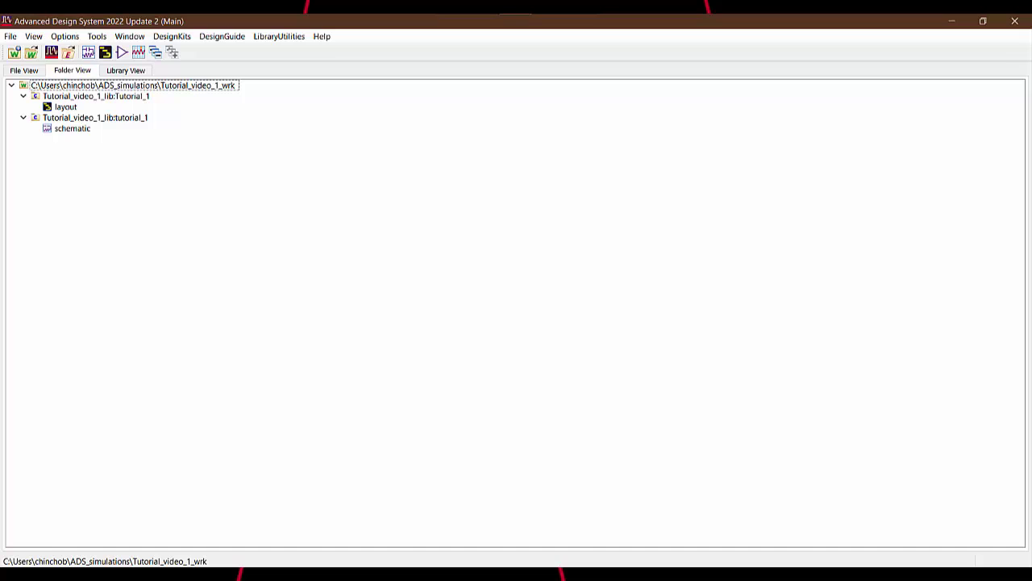
Switch the ADS work flow configuration from RF/Microwave to Power Electronics
click(65, 37)
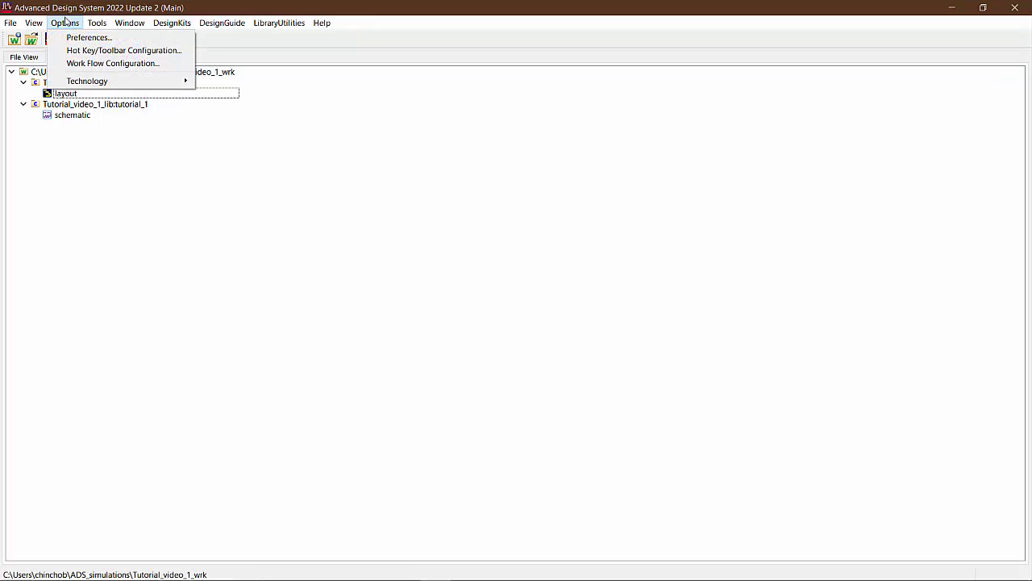
click(91, 64)
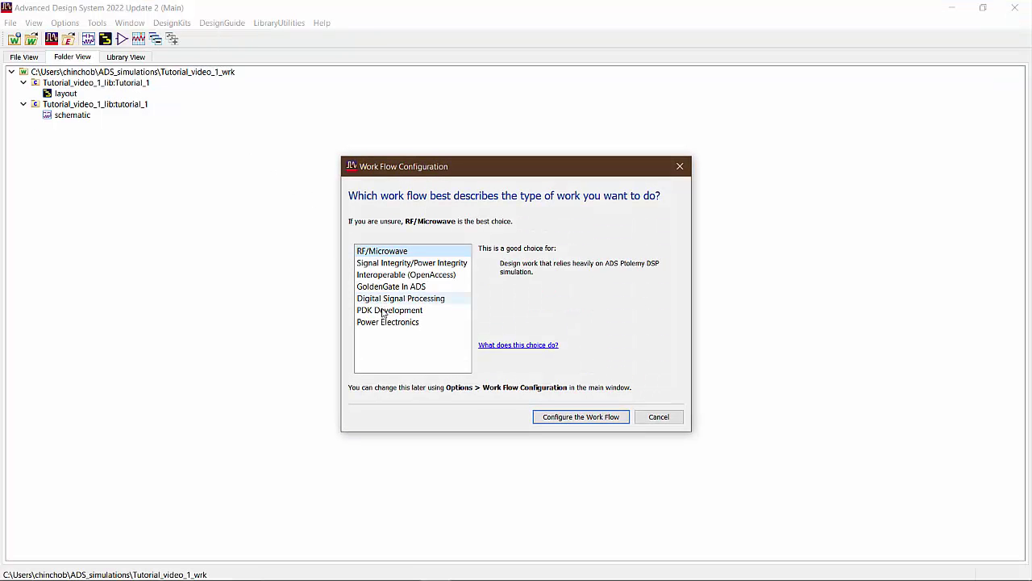
click(387, 322)
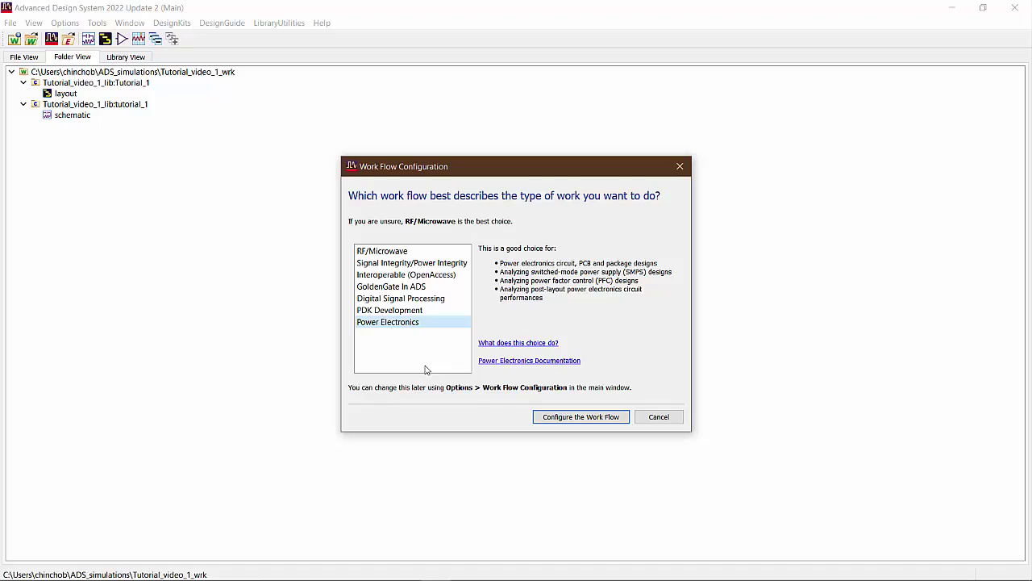
click(569, 417)
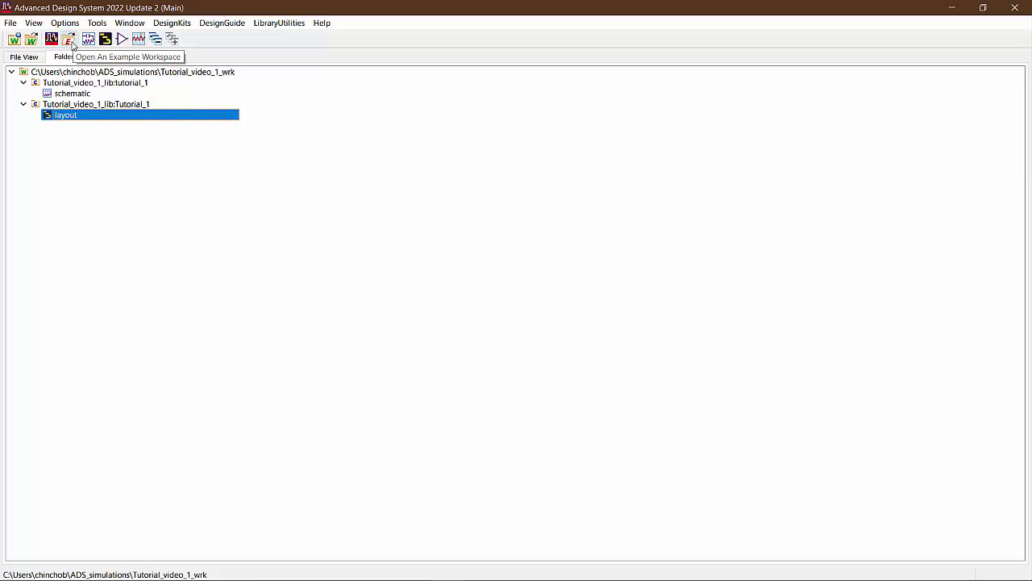
Search the example workspaces for 'power ele', accept Power Electronics, and scroll the 83 results
click(71, 44)
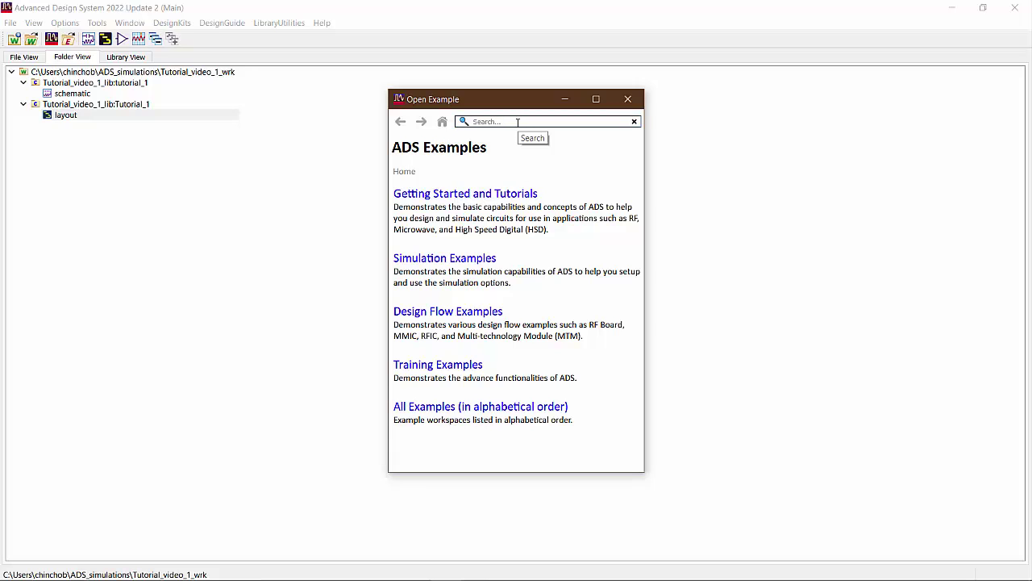
text(powe)
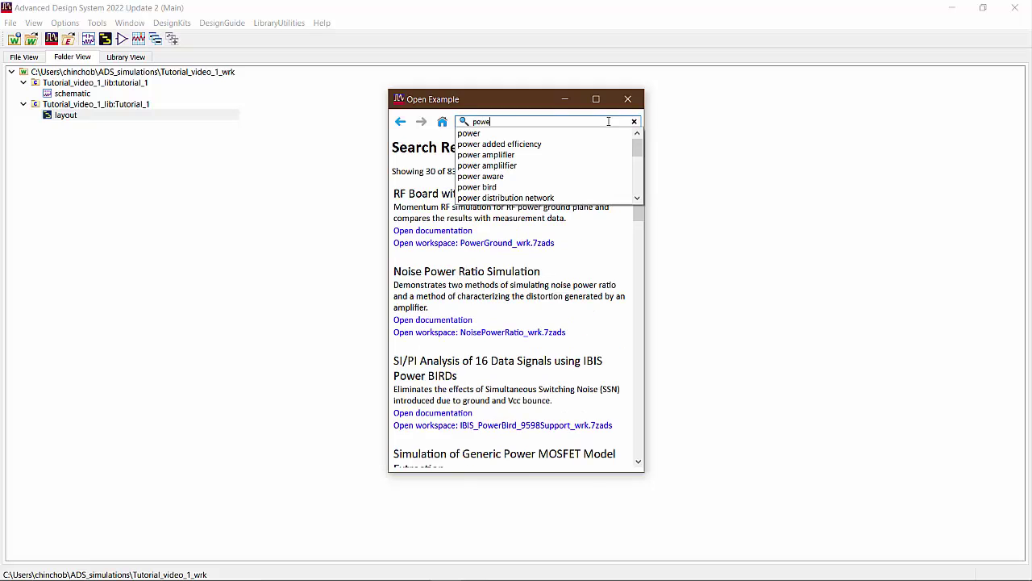
text(r ele)
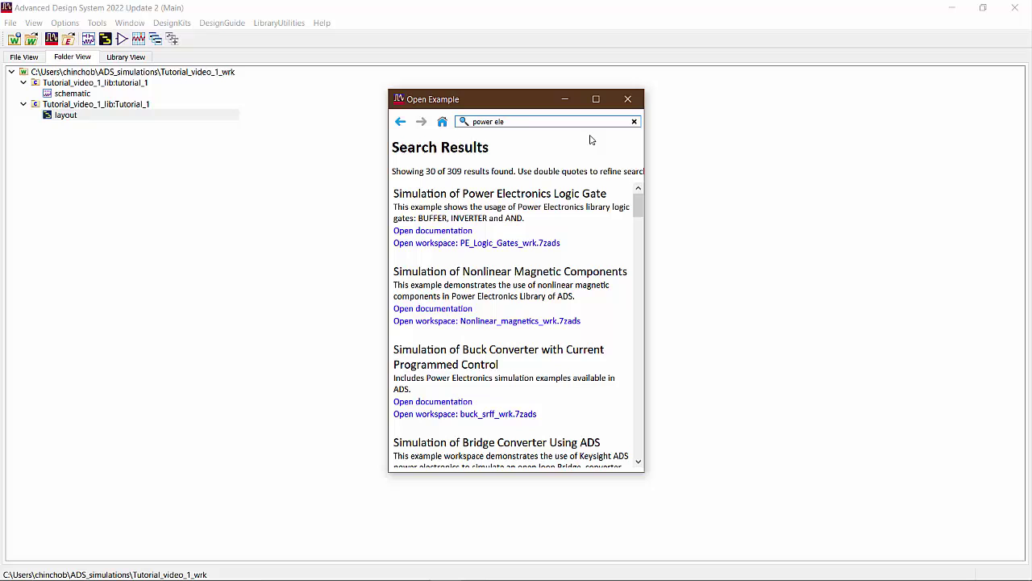
key(Return)
scroll(539, 247, down, 1)
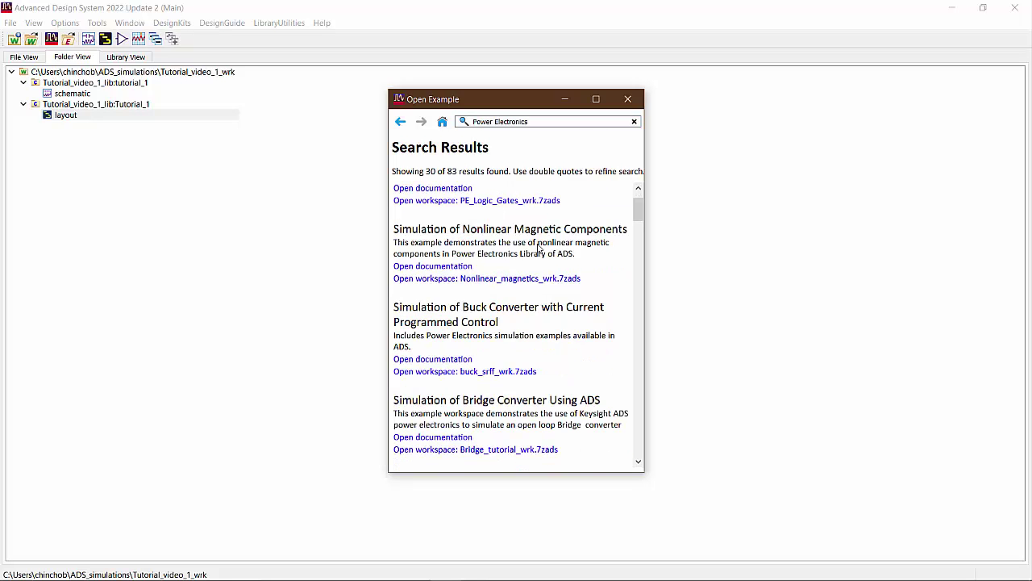
scroll(539, 247, down, 15)
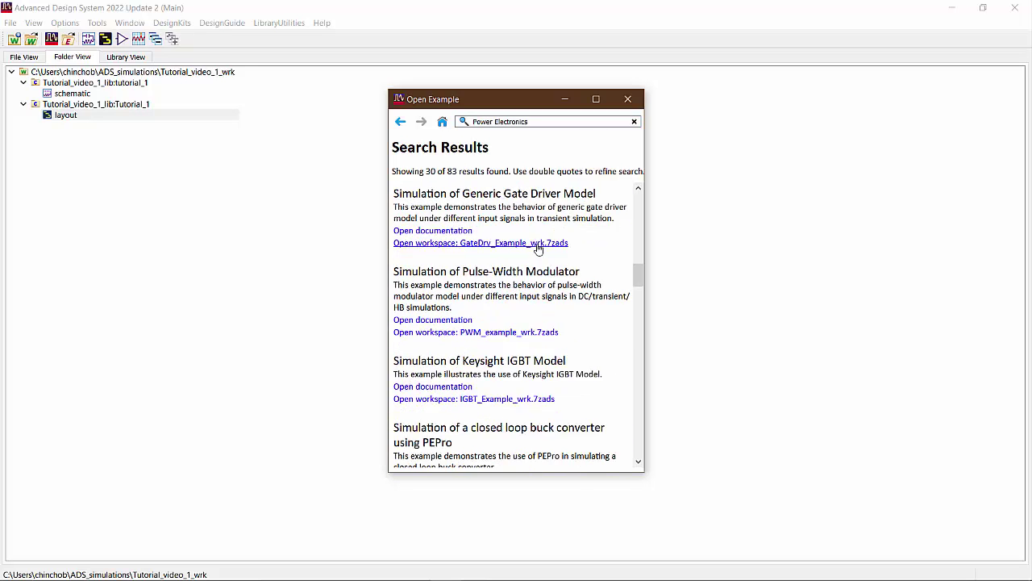
scroll(539, 248, down, 15)
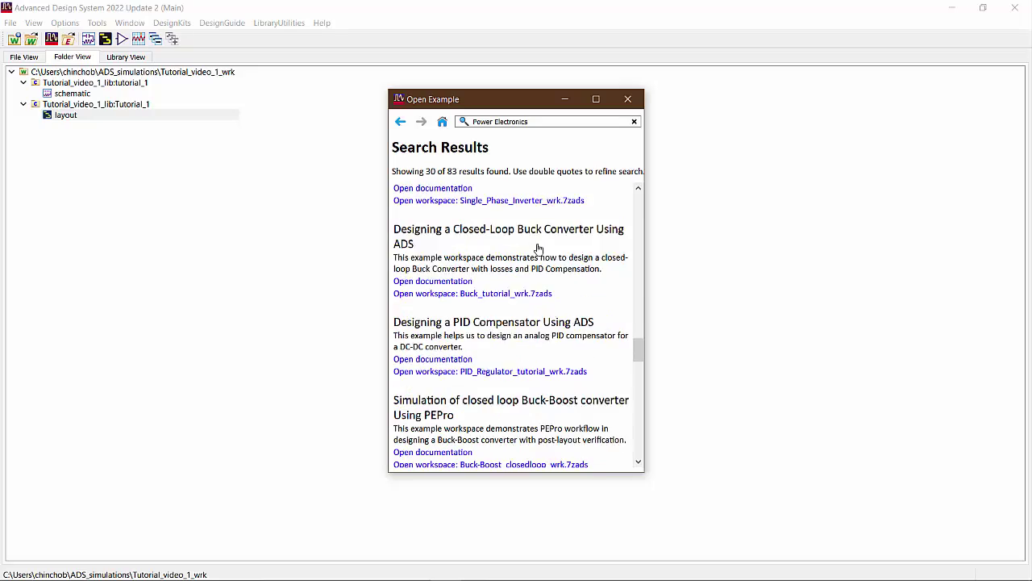
scroll(539, 248, down, 3)
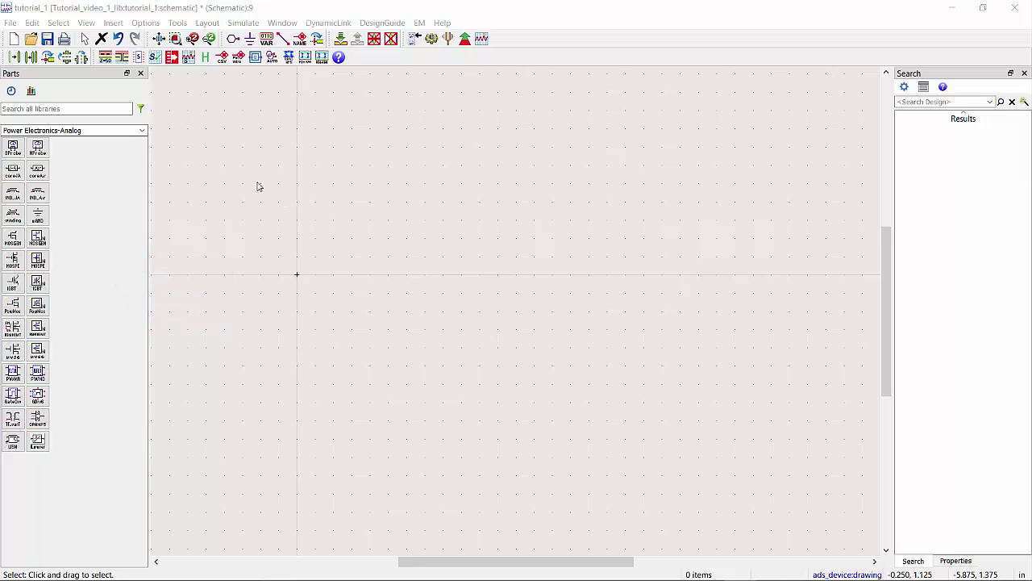
Check the parts palette list and keep Power Electronics-Analog selected
click(141, 132)
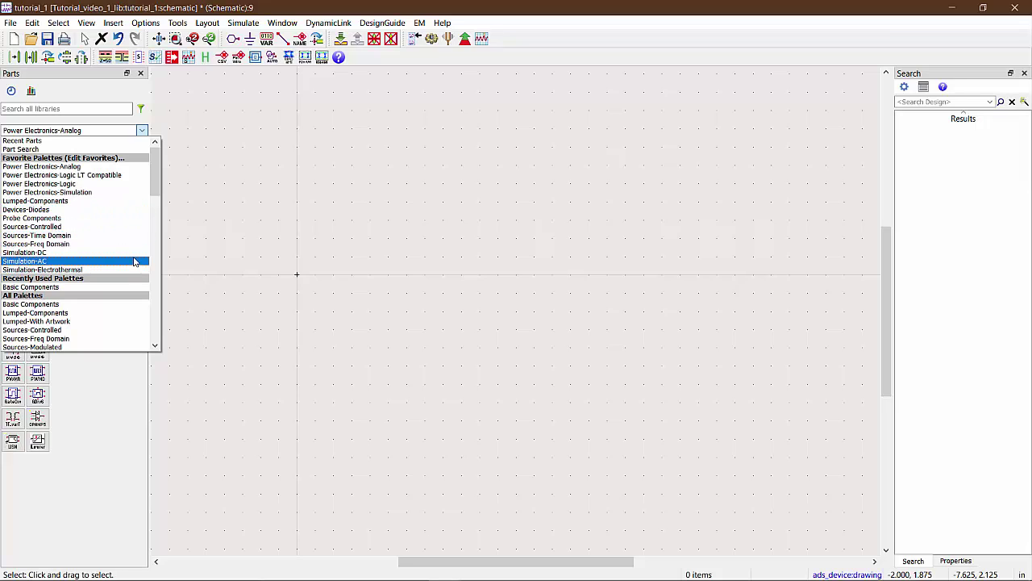
key(Escape)
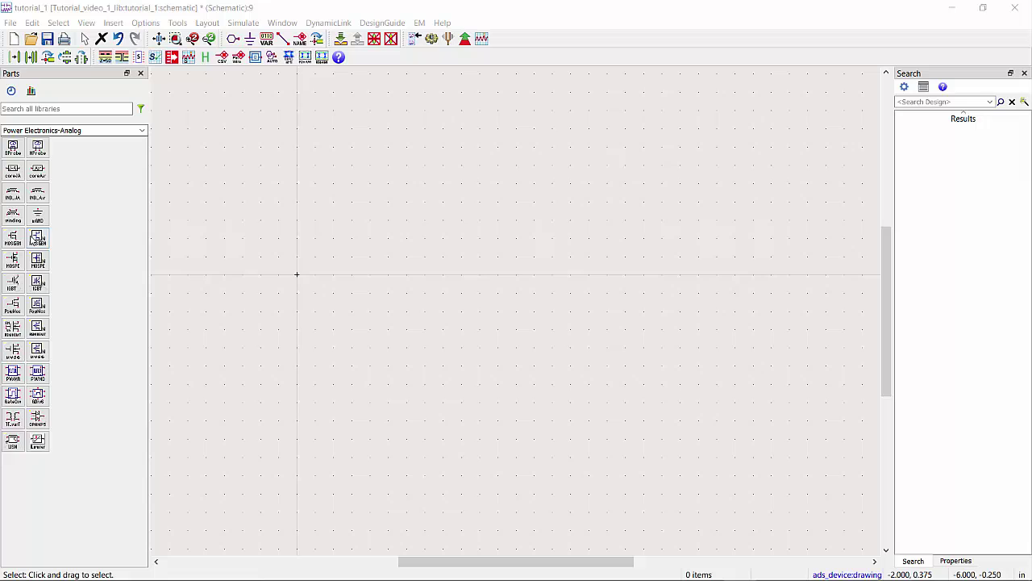
Place the MOS_GENERIC, MOSFET_GENERIC_PE and IGBT_3N parts on the schematic
click(12, 239)
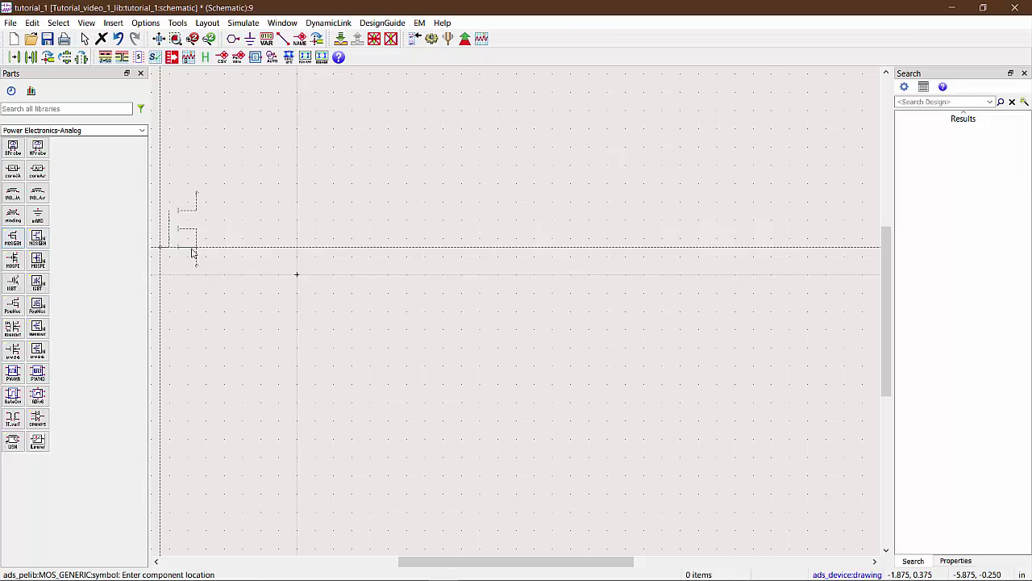
click(369, 250)
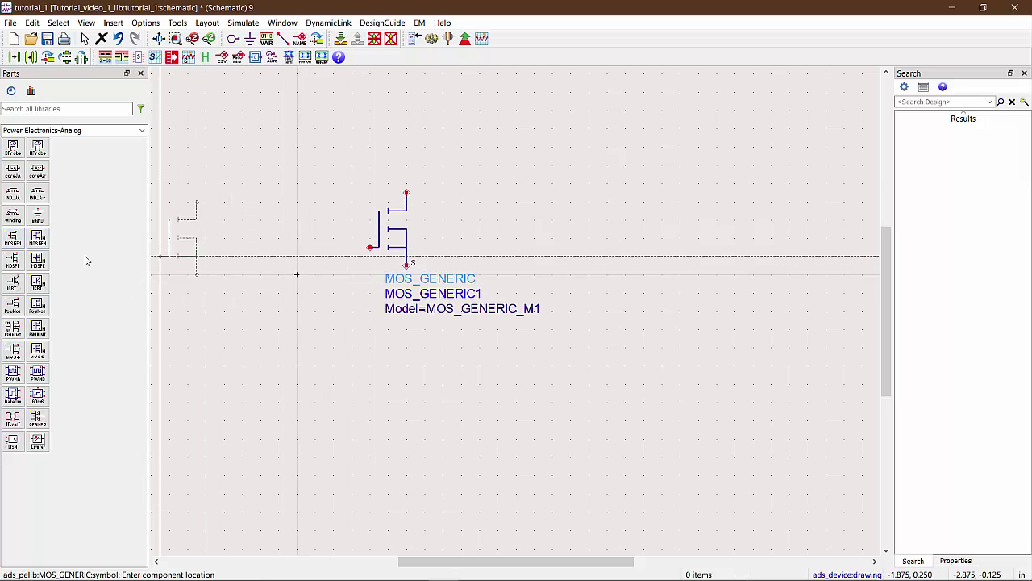
click(15, 266)
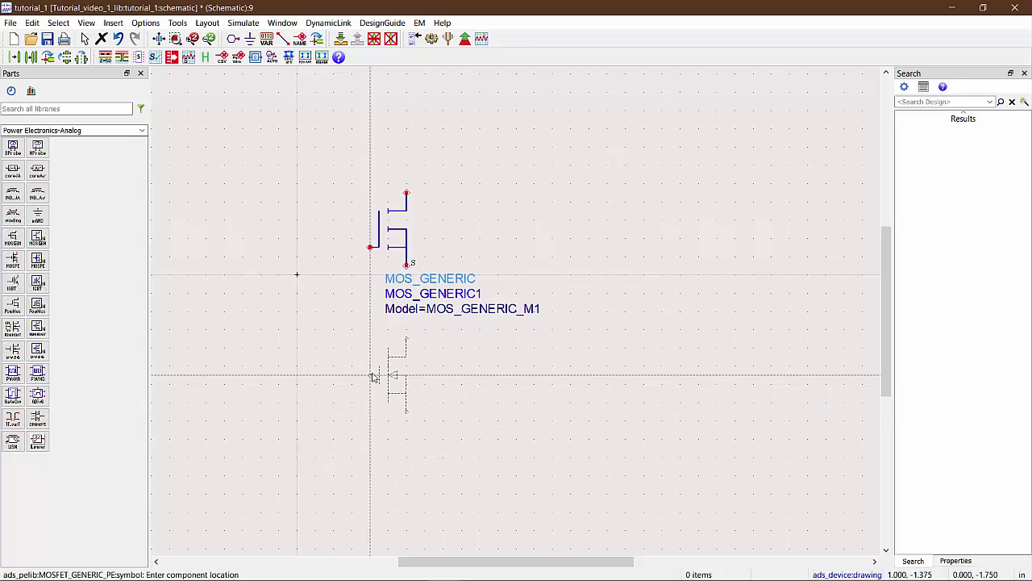
click(370, 375)
click(12, 282)
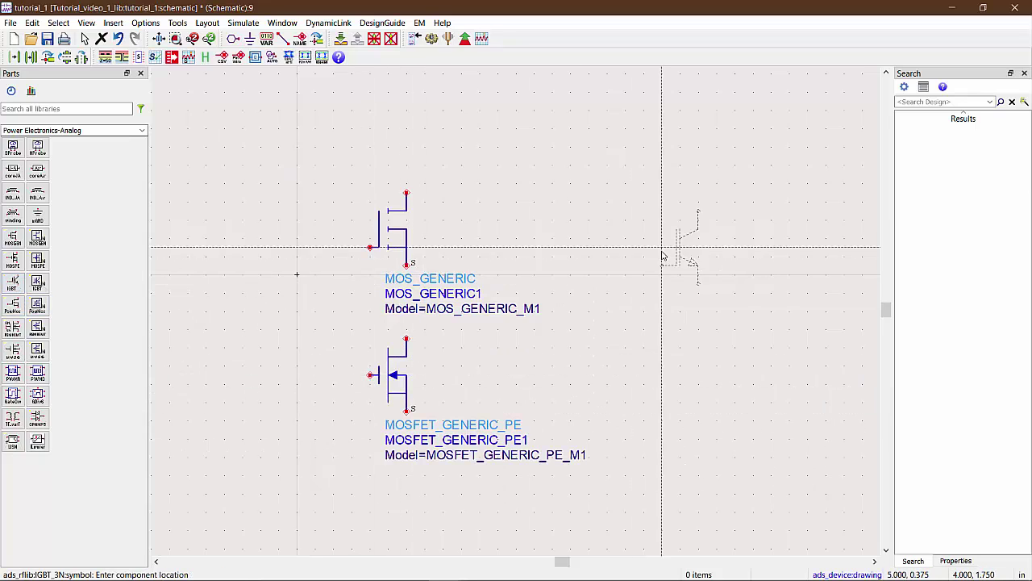
click(562, 237)
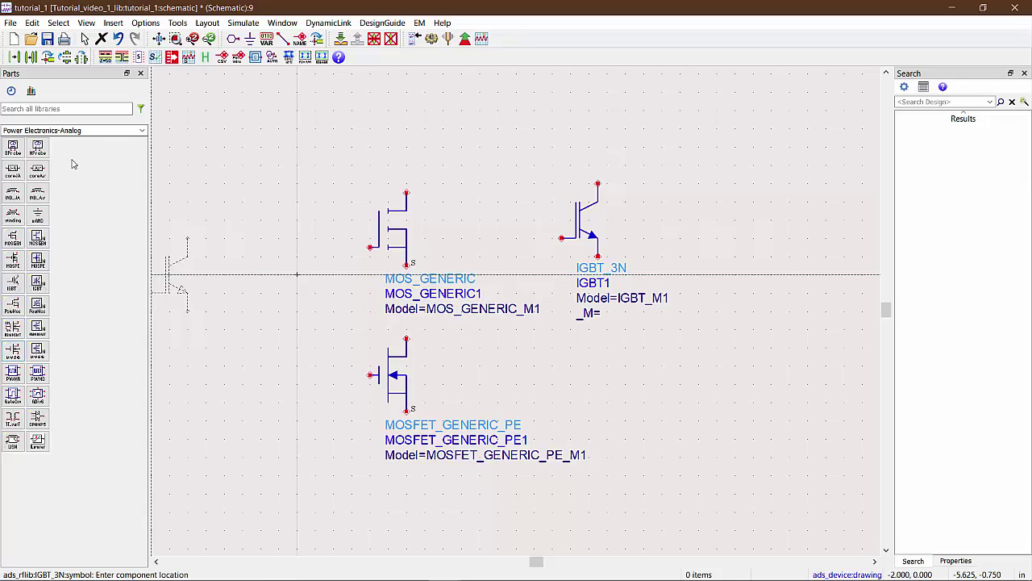
Search the part libraries for 'diod' and place a Diode below the IGBT
click(116, 108)
text(diod)
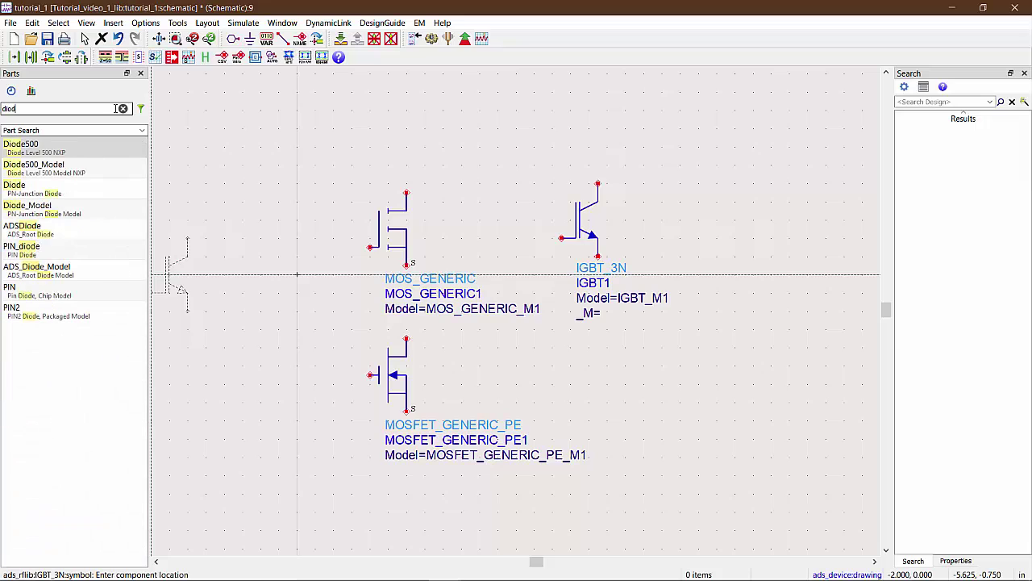
click(24, 188)
click(572, 377)
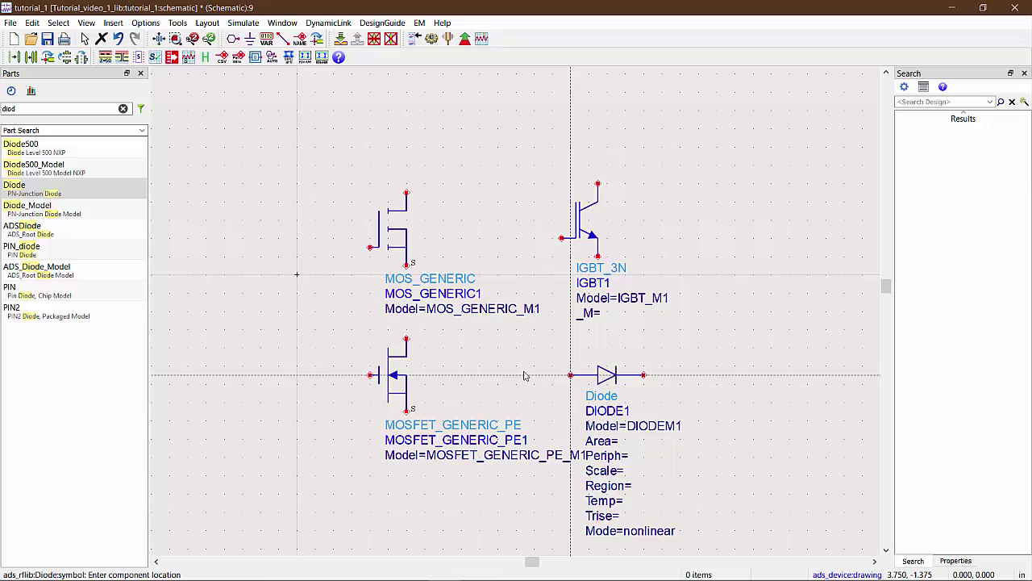
click(122, 108)
Place the PWM_R and PWM_DUAL sources at the right side of the schematic
click(14, 375)
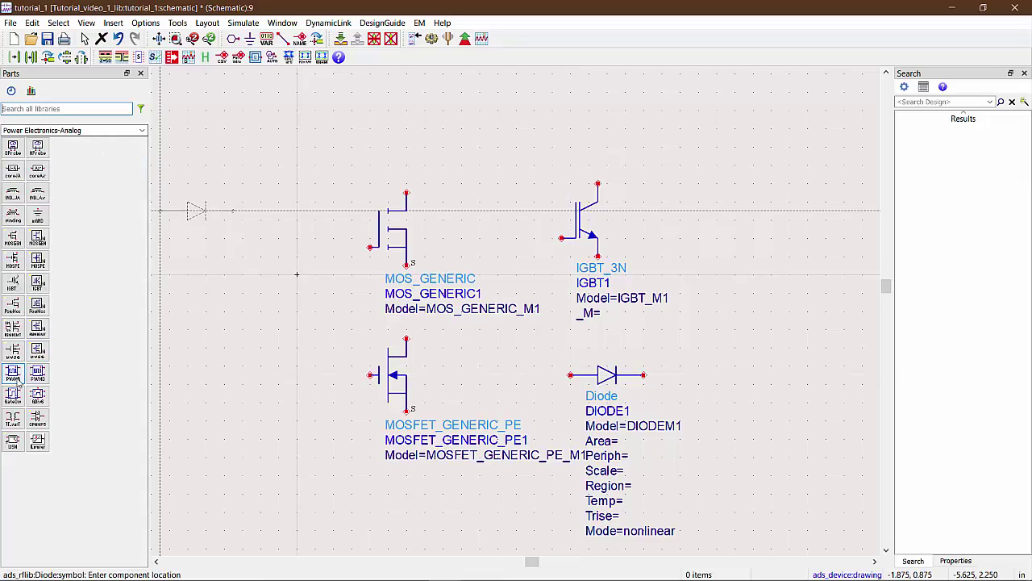
click(707, 200)
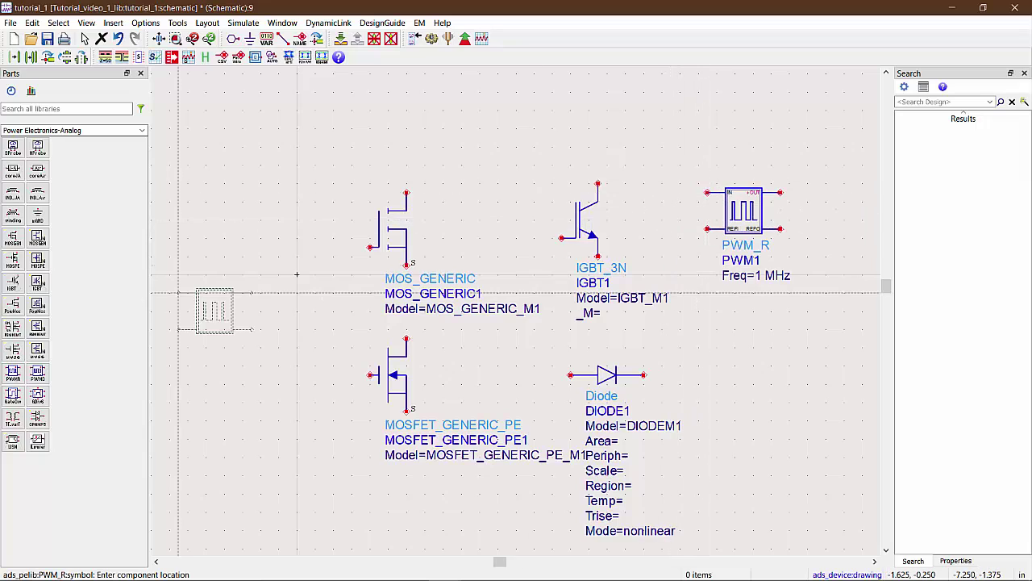
click(37, 374)
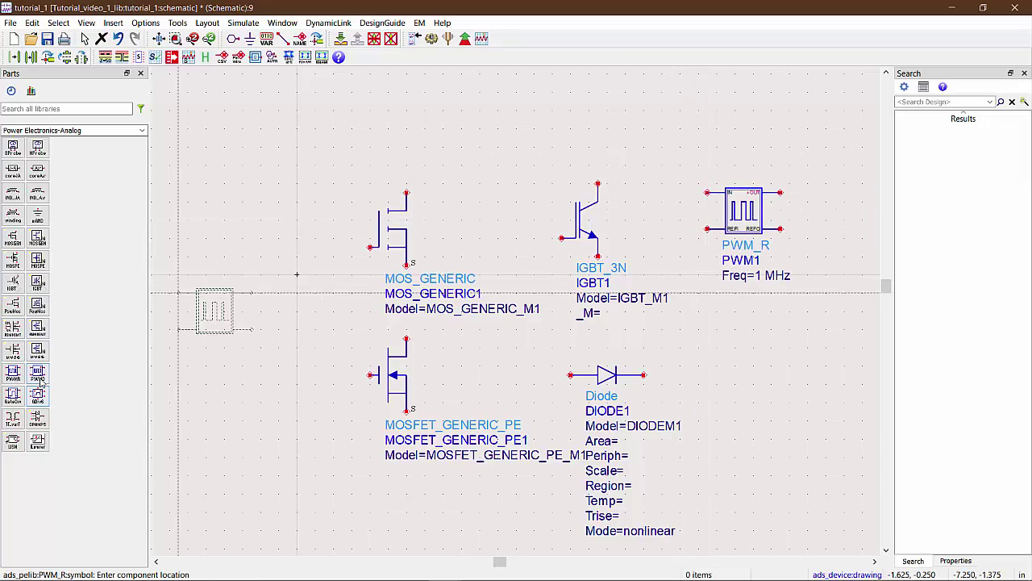
click(715, 375)
key(Escape)
click(142, 130)
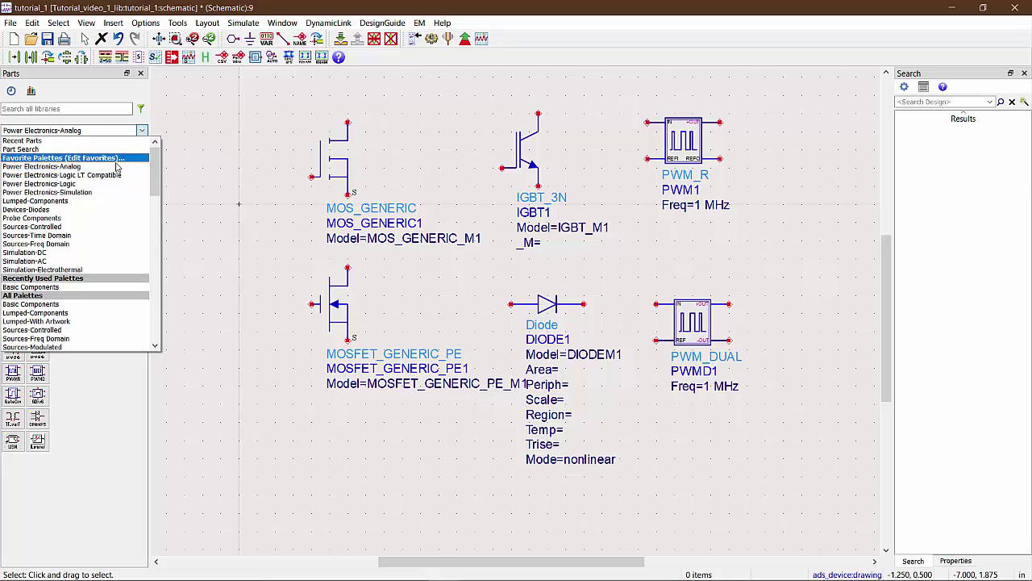
Place the Transient PE and Harmonic Balance PE controllers from the Power Electronics-Simulation palette
click(96, 192)
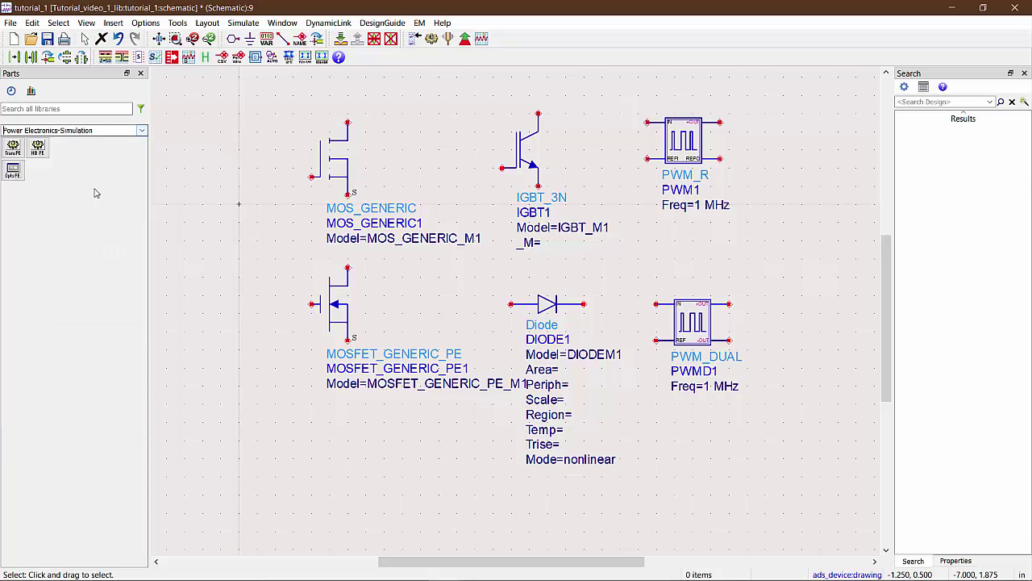
click(13, 147)
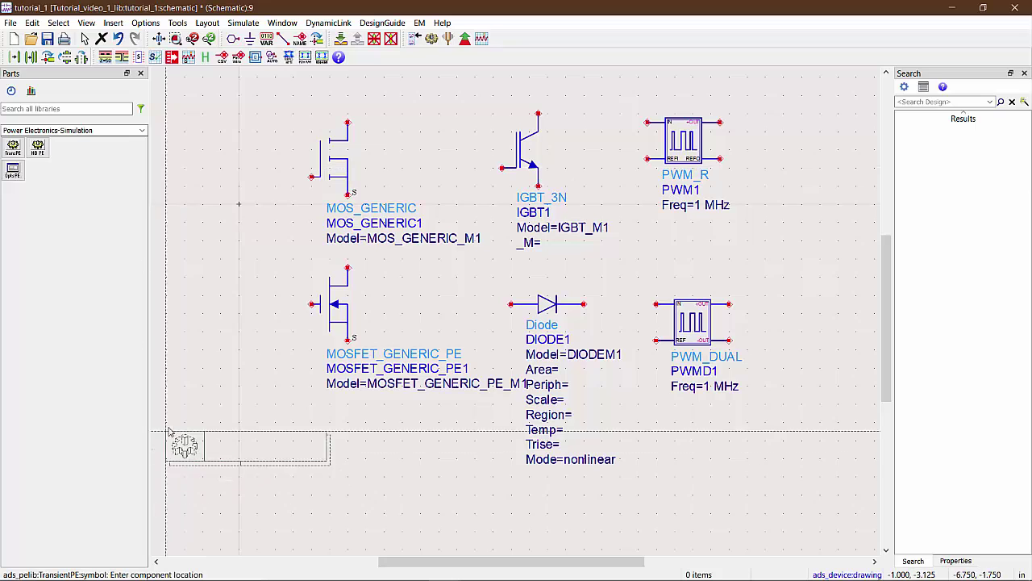
click(193, 428)
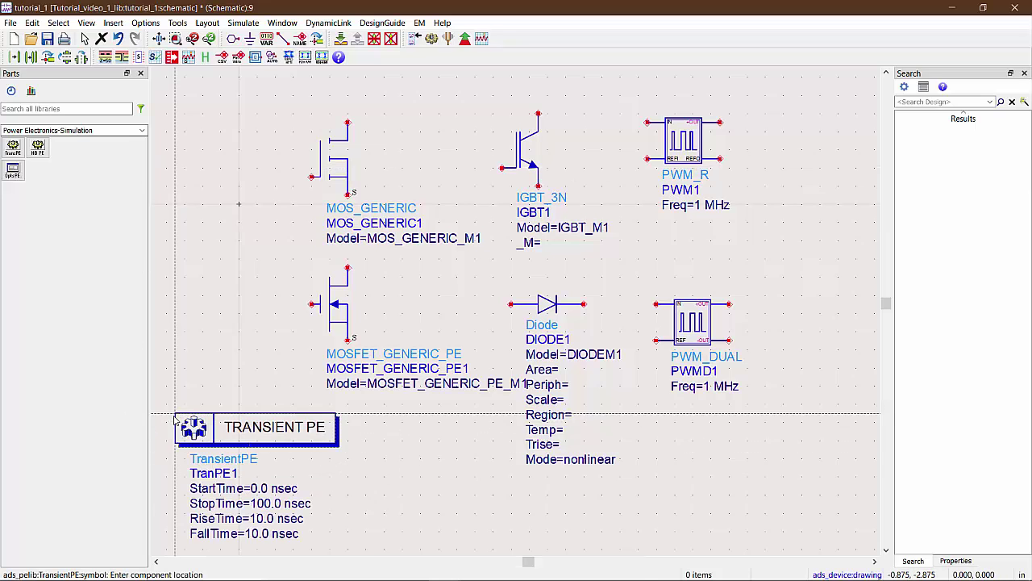
click(38, 147)
click(633, 413)
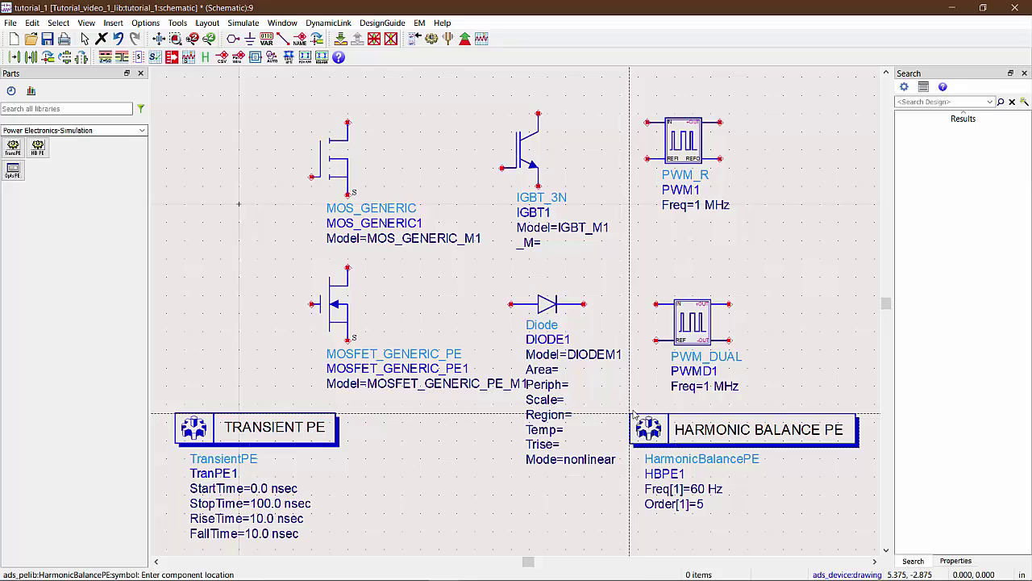
right_click(740, 257)
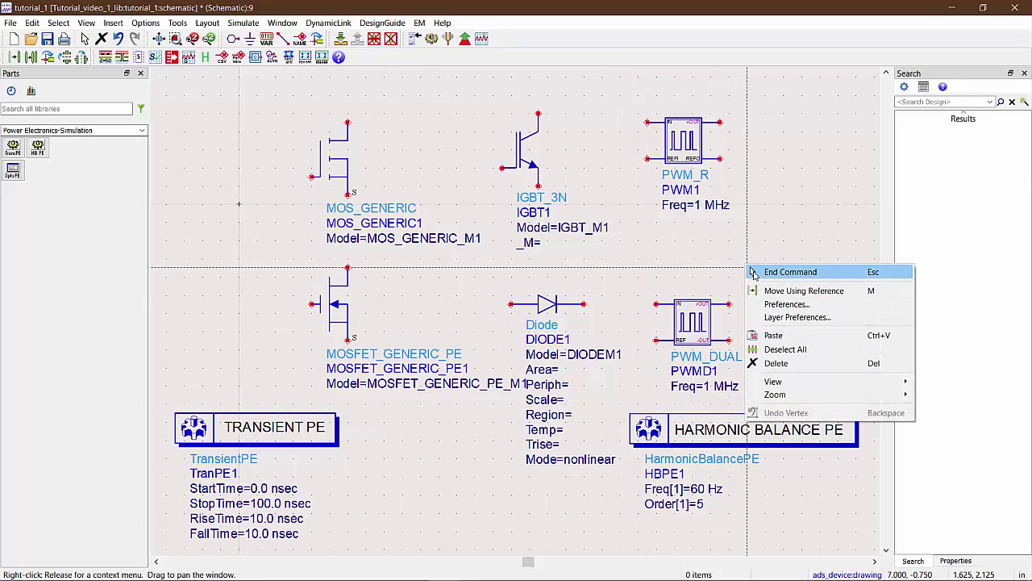
click(757, 277)
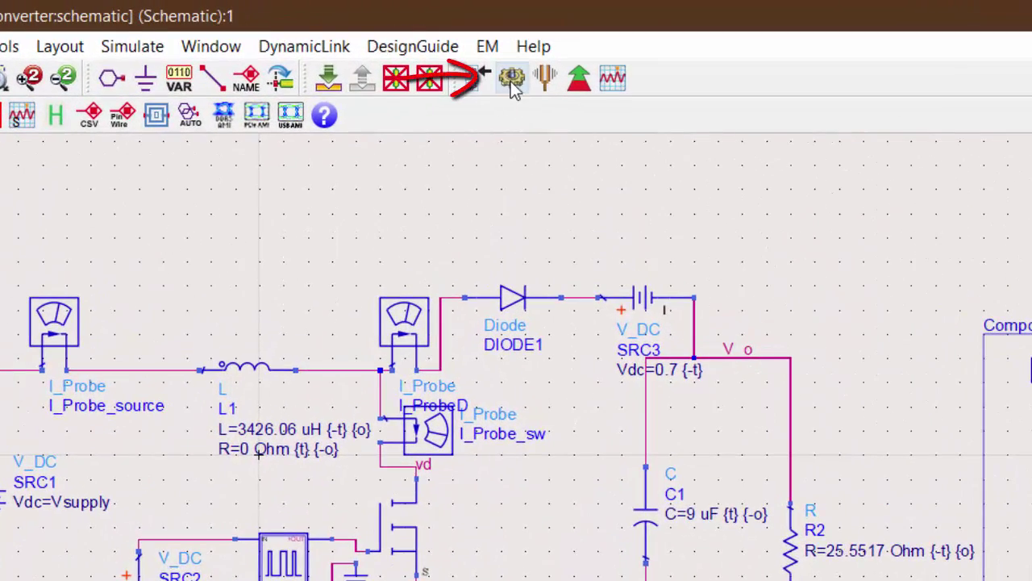
Run the boost converter transient simulation from the Simulate toolbar button
click(512, 78)
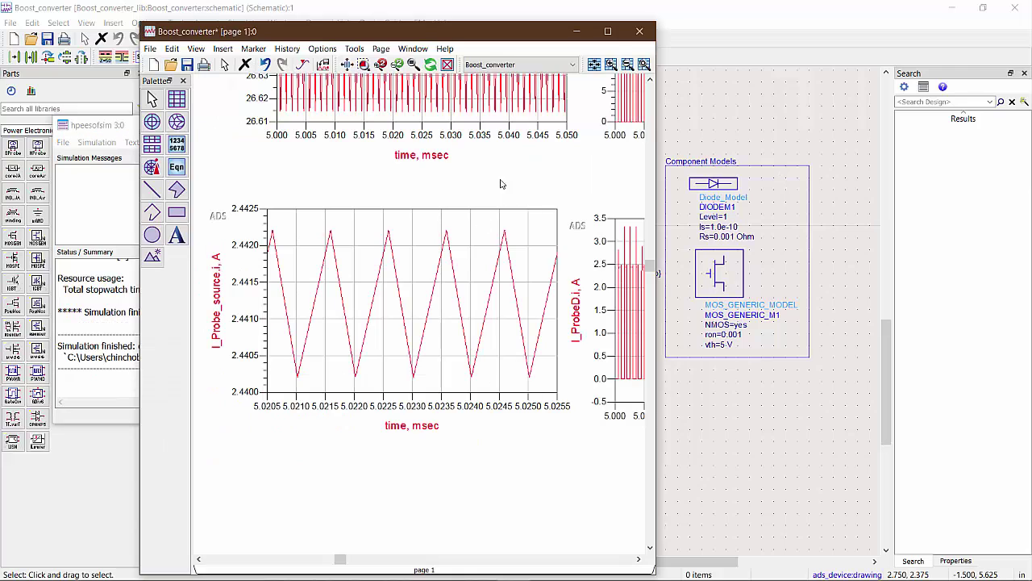
click(608, 31)
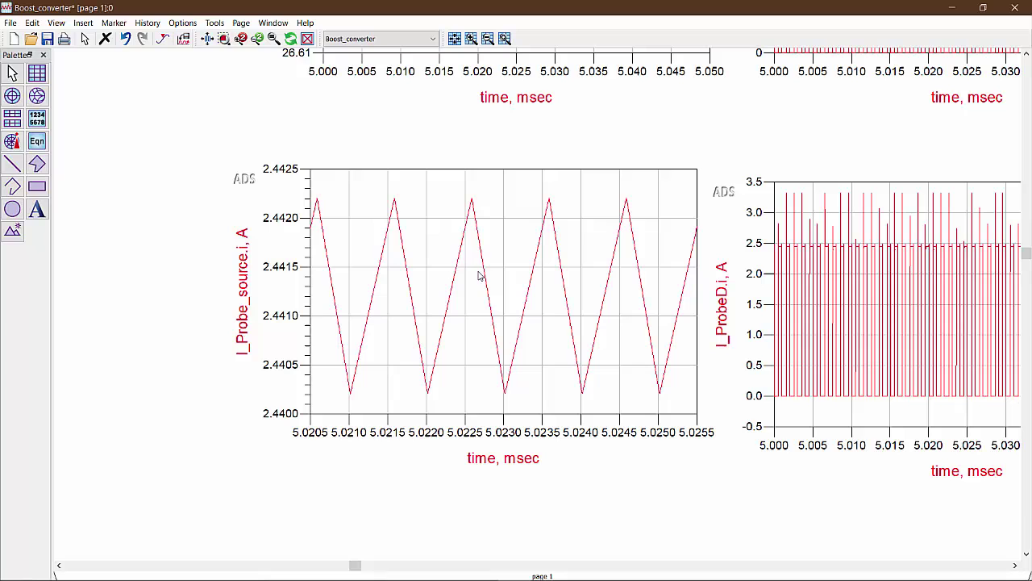
click(505, 201)
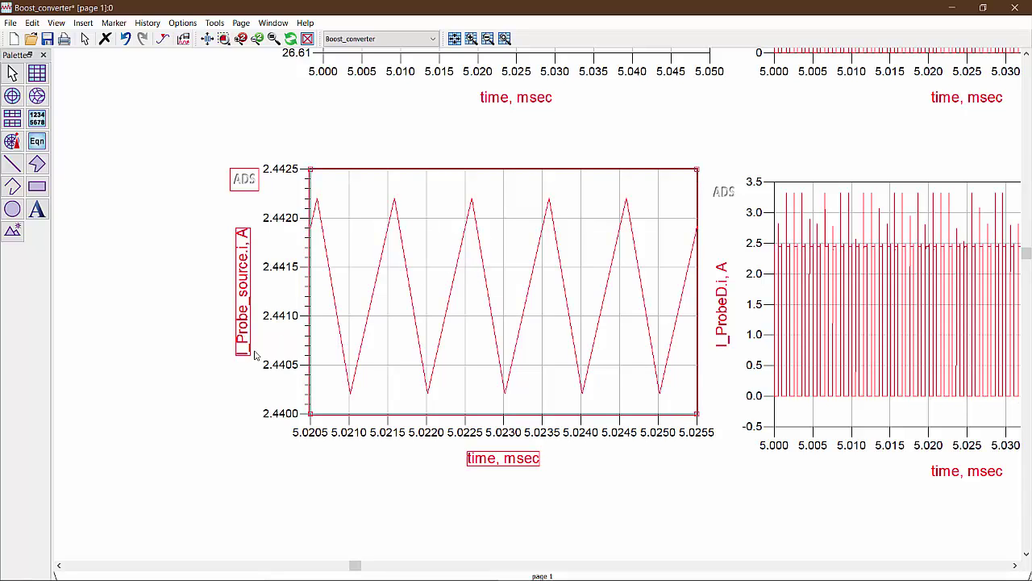
scroll(484, 308, down, 3)
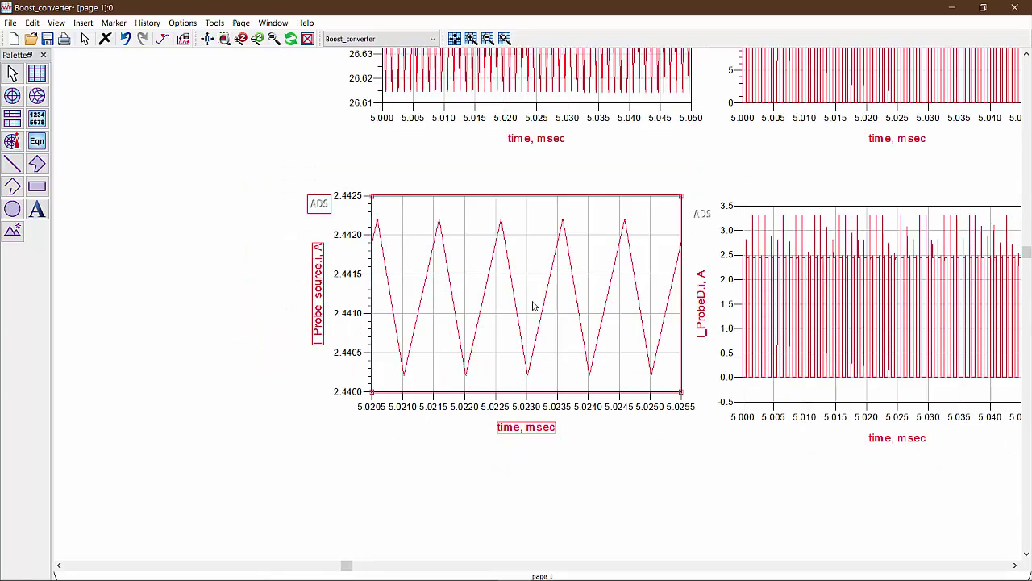
scroll(613, 282, up, 2)
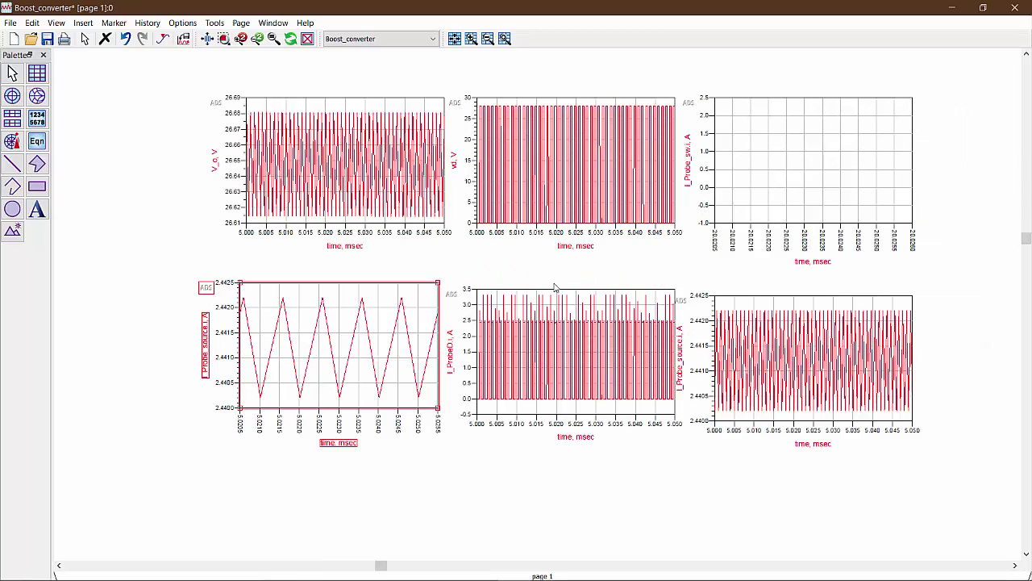
scroll(555, 286, up, 1)
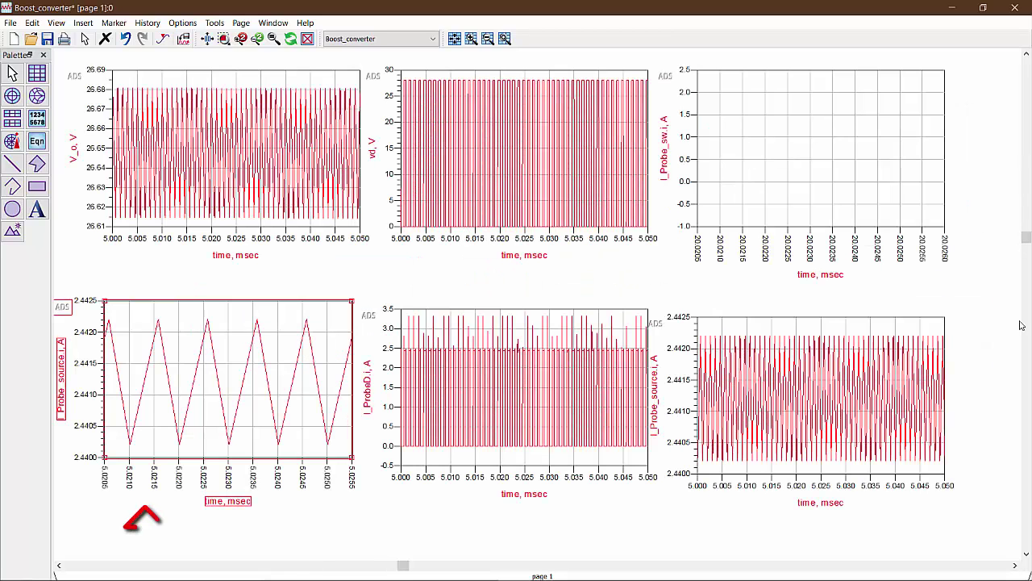